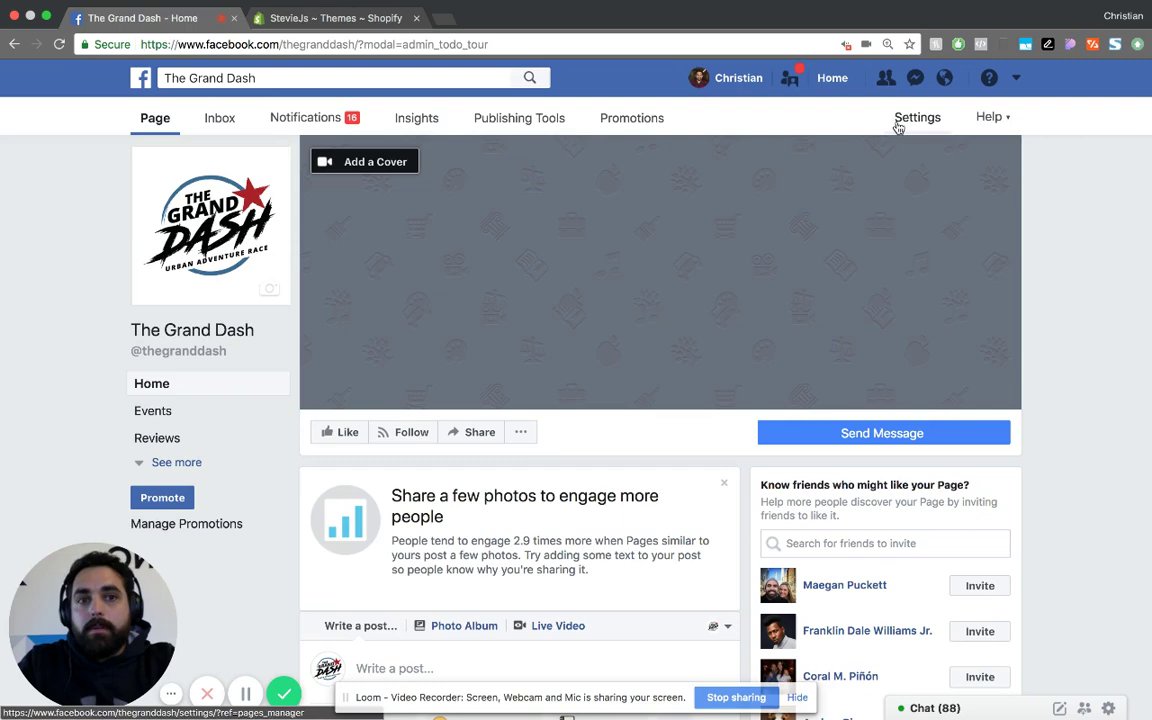
# Open The Grand Dash page's Messenger Platform settings and scroll down to Customer Chat Plugin.
pyautogui.click(906, 121)
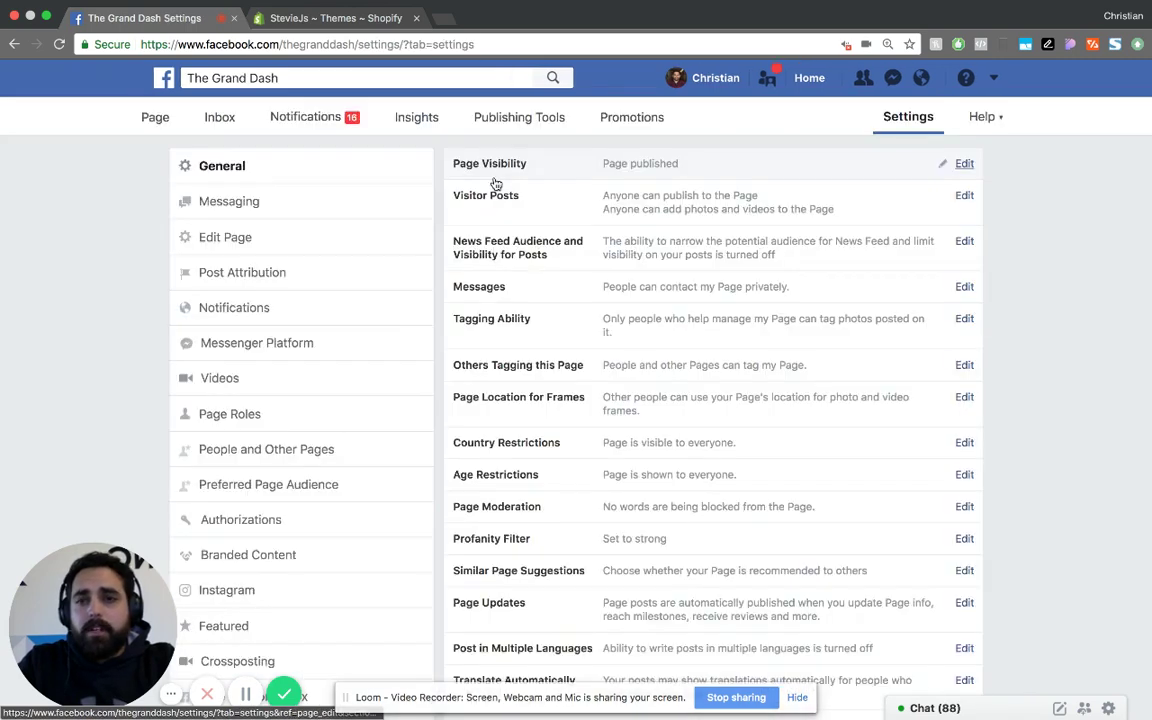
pyautogui.scroll(-1, 150, 235)
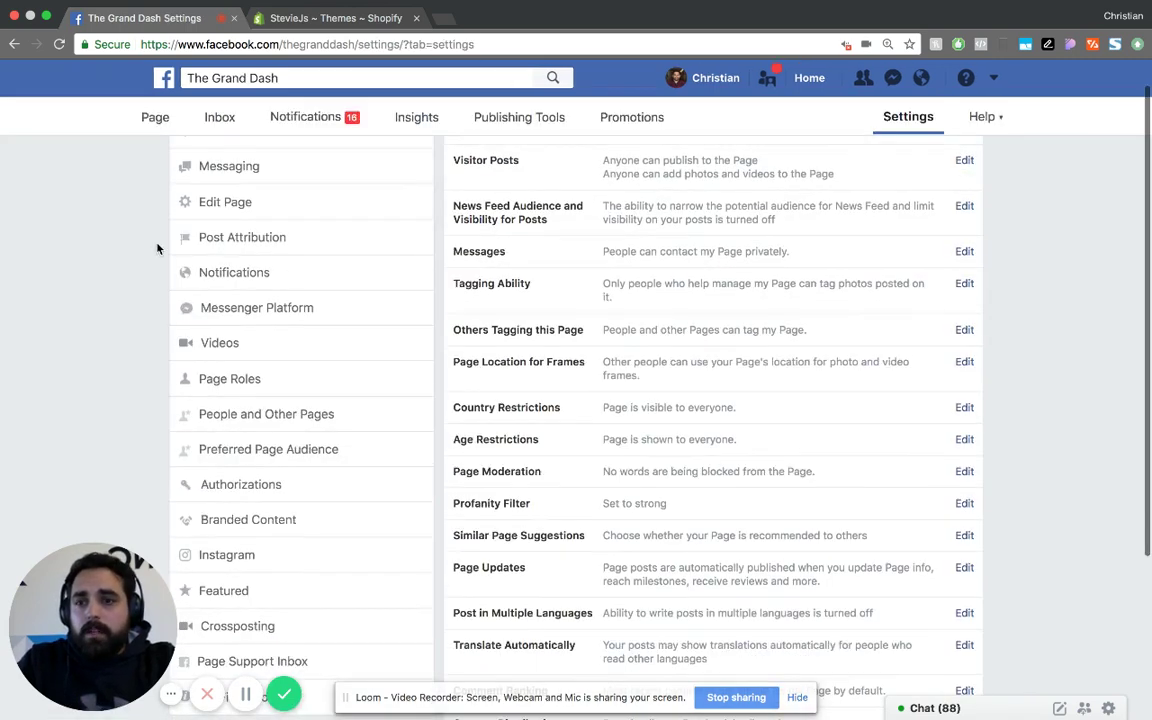
pyautogui.click(260, 314)
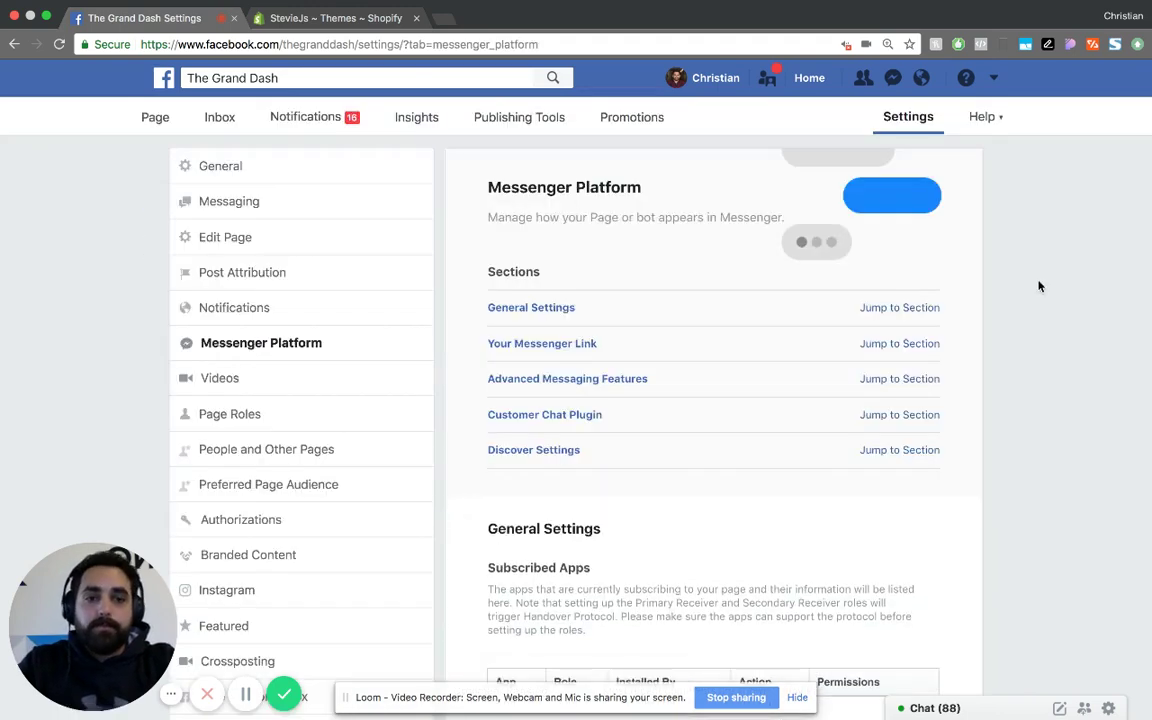
pyautogui.scroll(-10, 1039, 287)
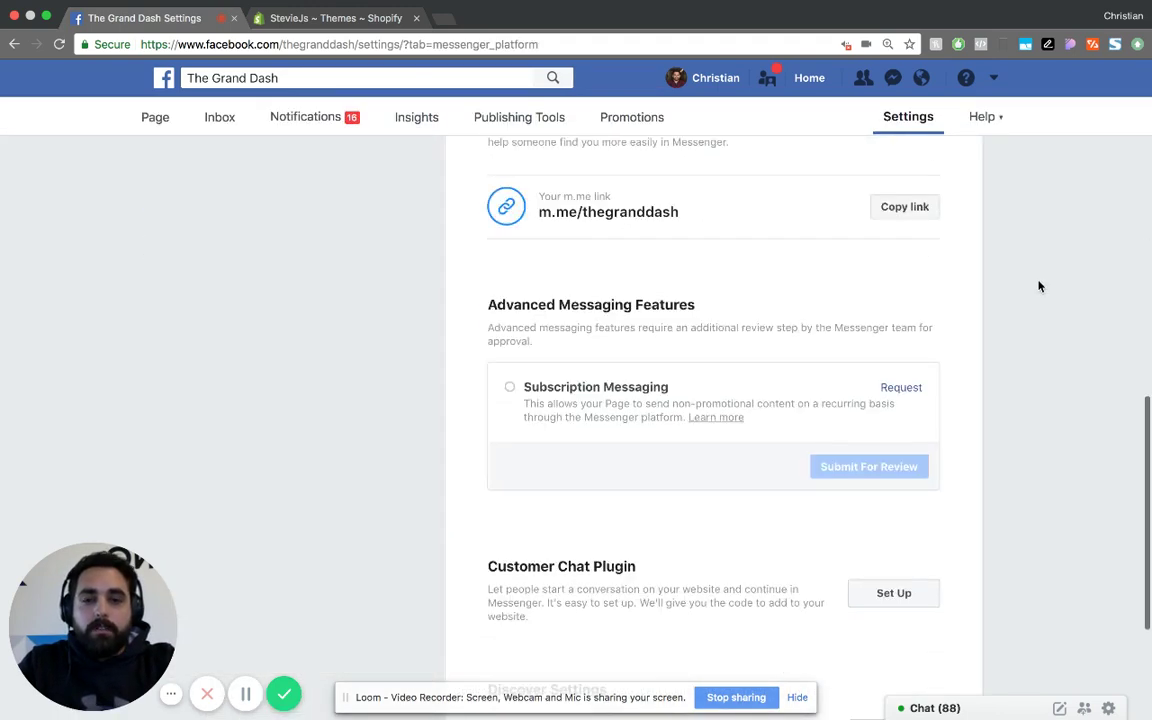
pyautogui.scroll(-3, 1039, 287)
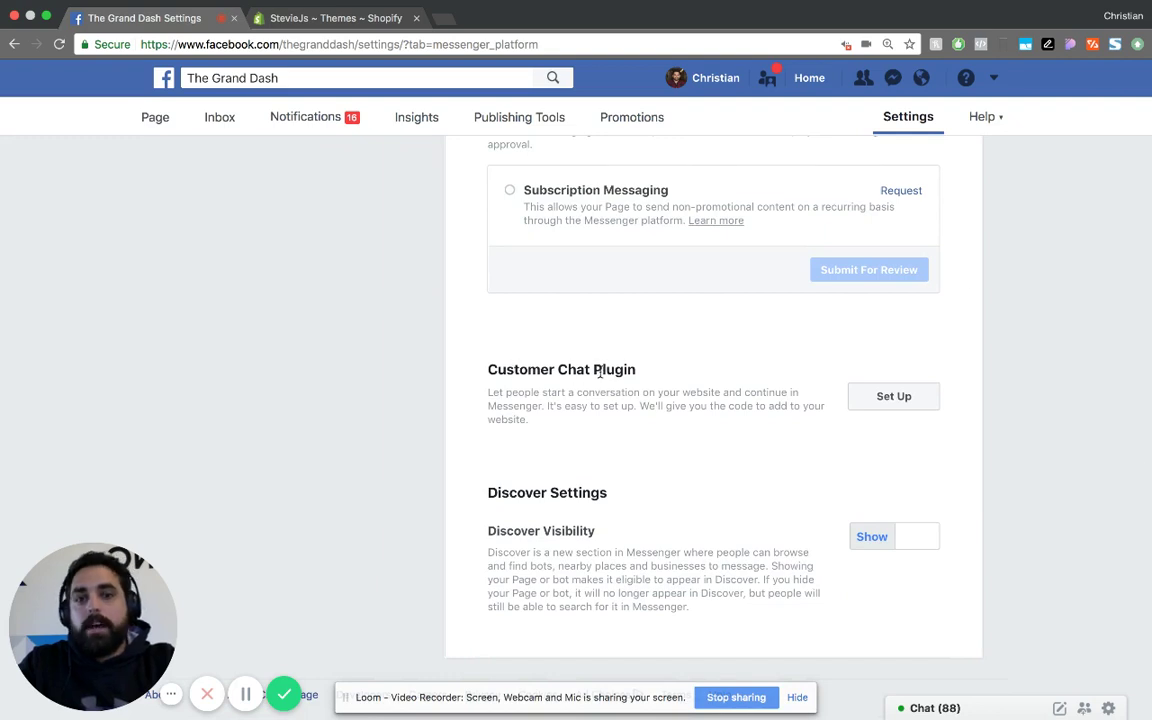
# Start the Customer Chat Plugin setup, keeping English (US) as the default language.
pyautogui.click(886, 404)
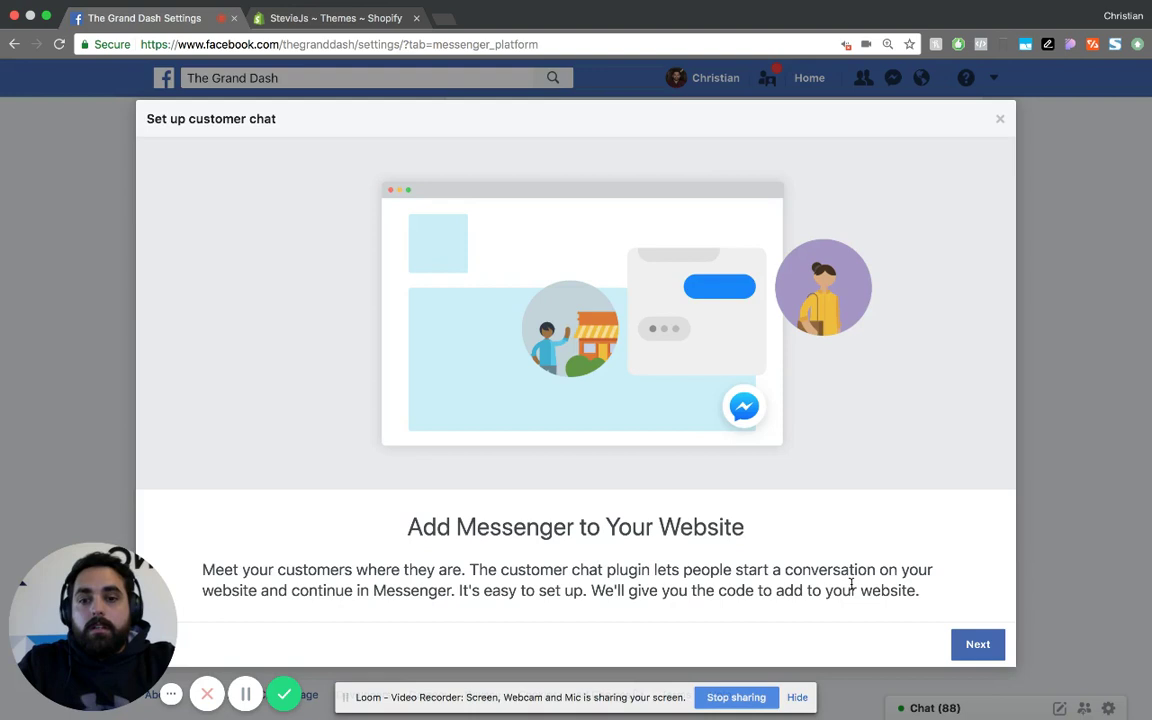
pyautogui.click(977, 643)
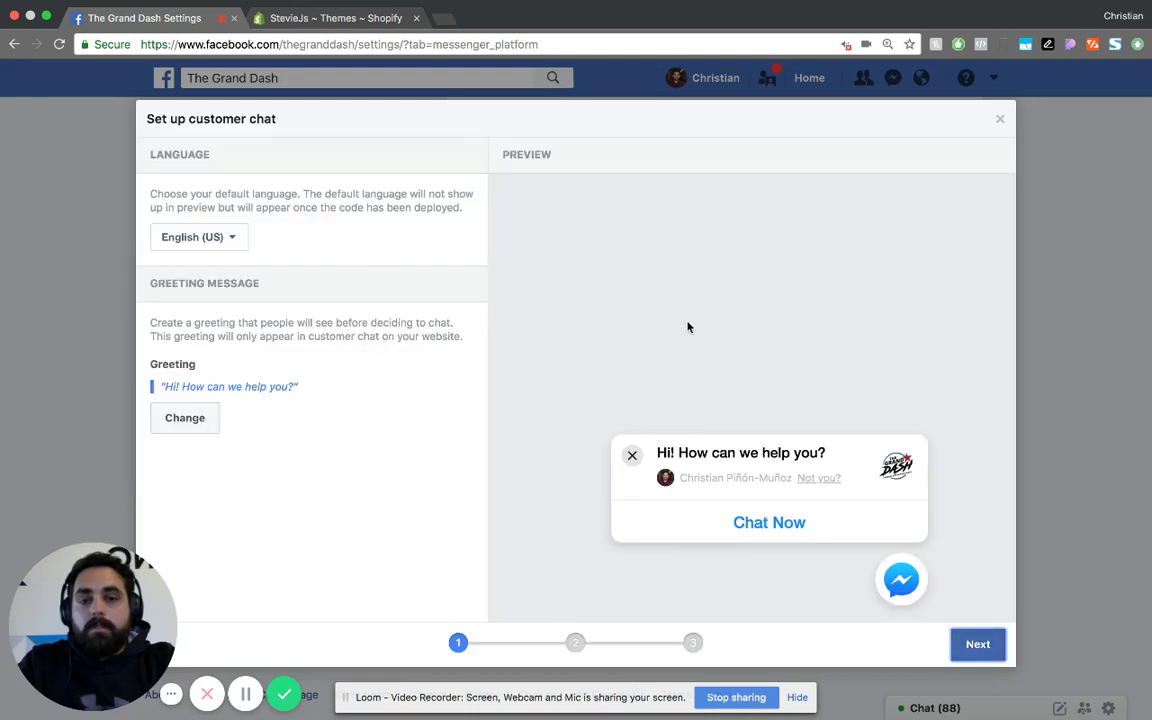
pyautogui.click(243, 238)
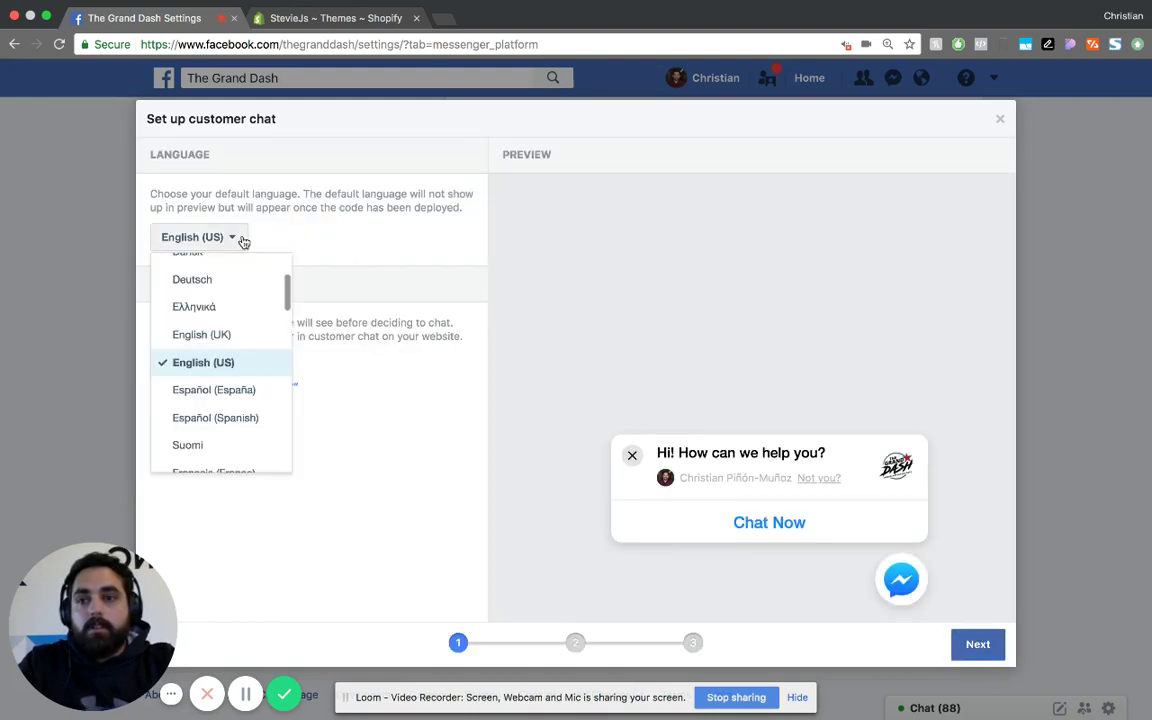
pyautogui.click(241, 240)
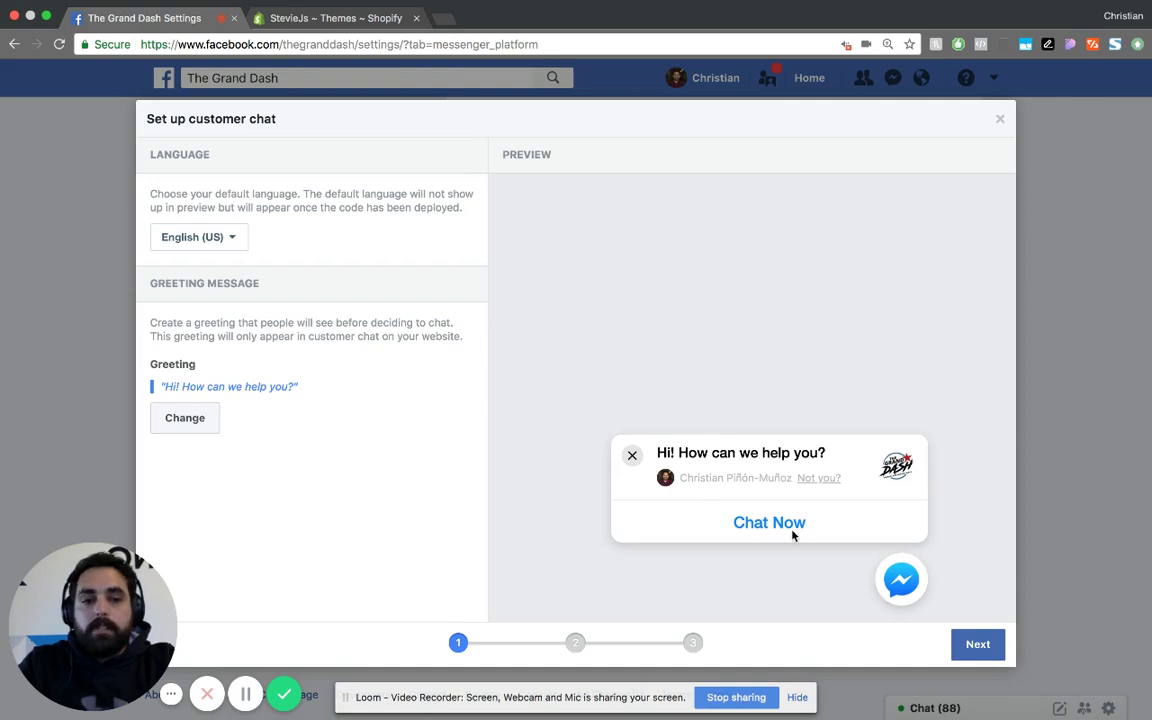
# Set the chat to 'Typically replies instantly' with custom colour red #fa3c4c instead of #0084ff.
pyautogui.click(977, 644)
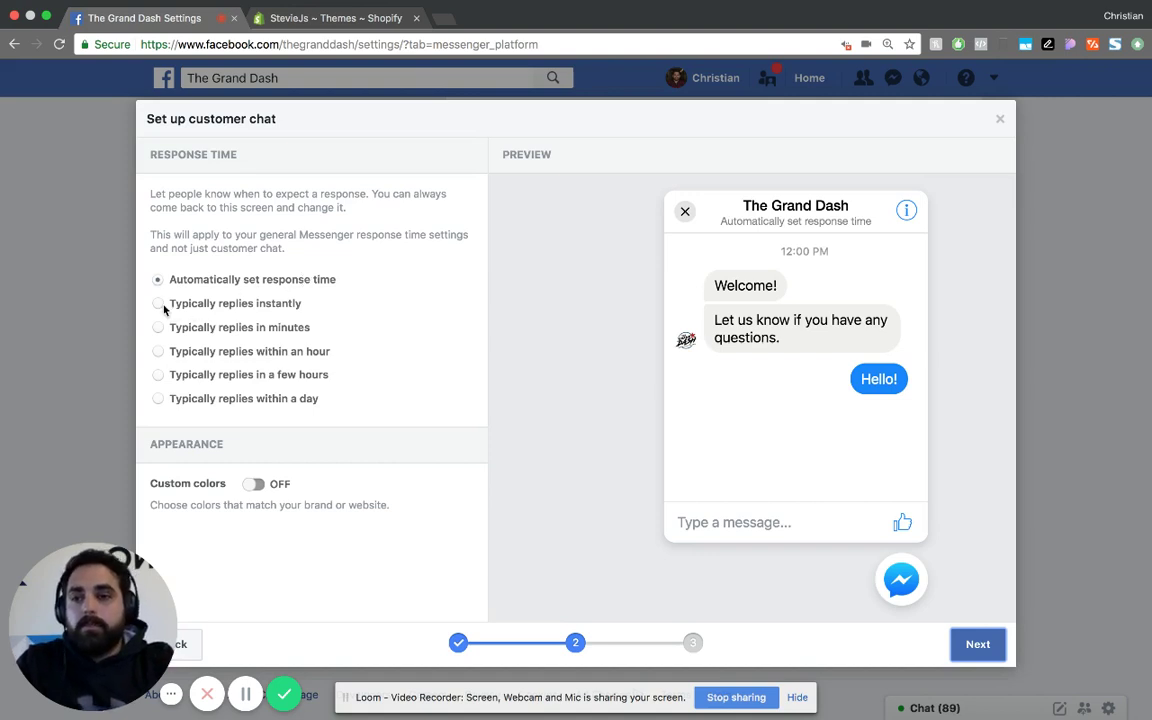
pyautogui.click(157, 305)
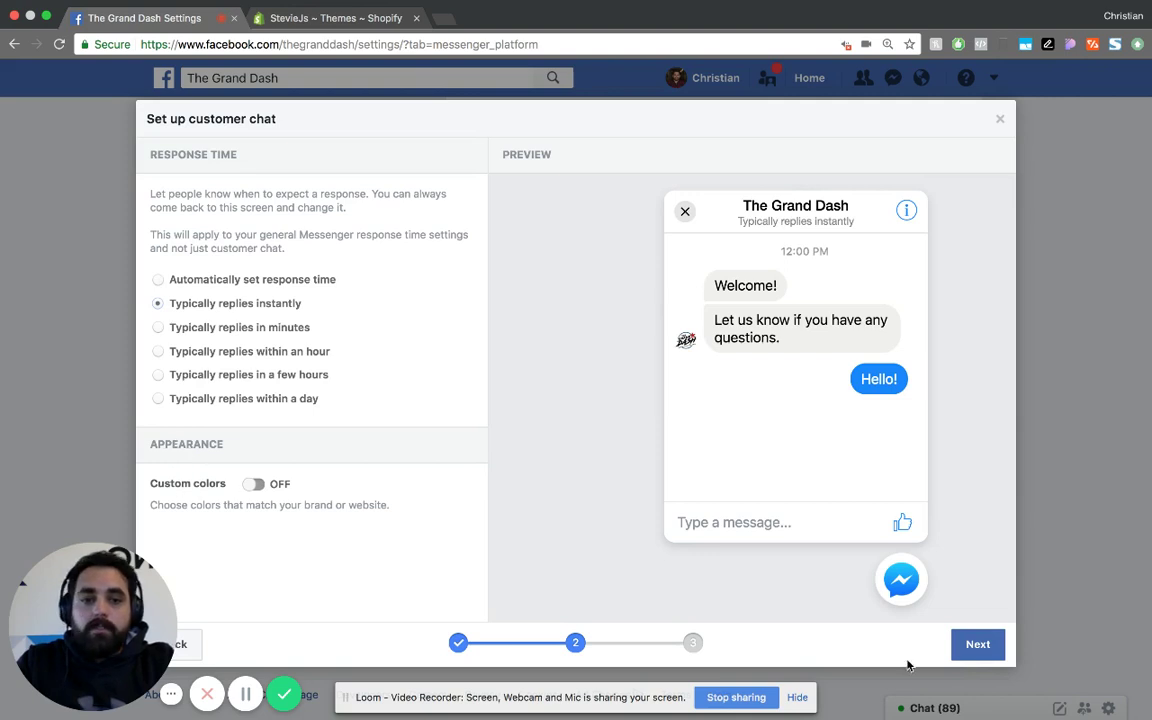
pyautogui.click(253, 486)
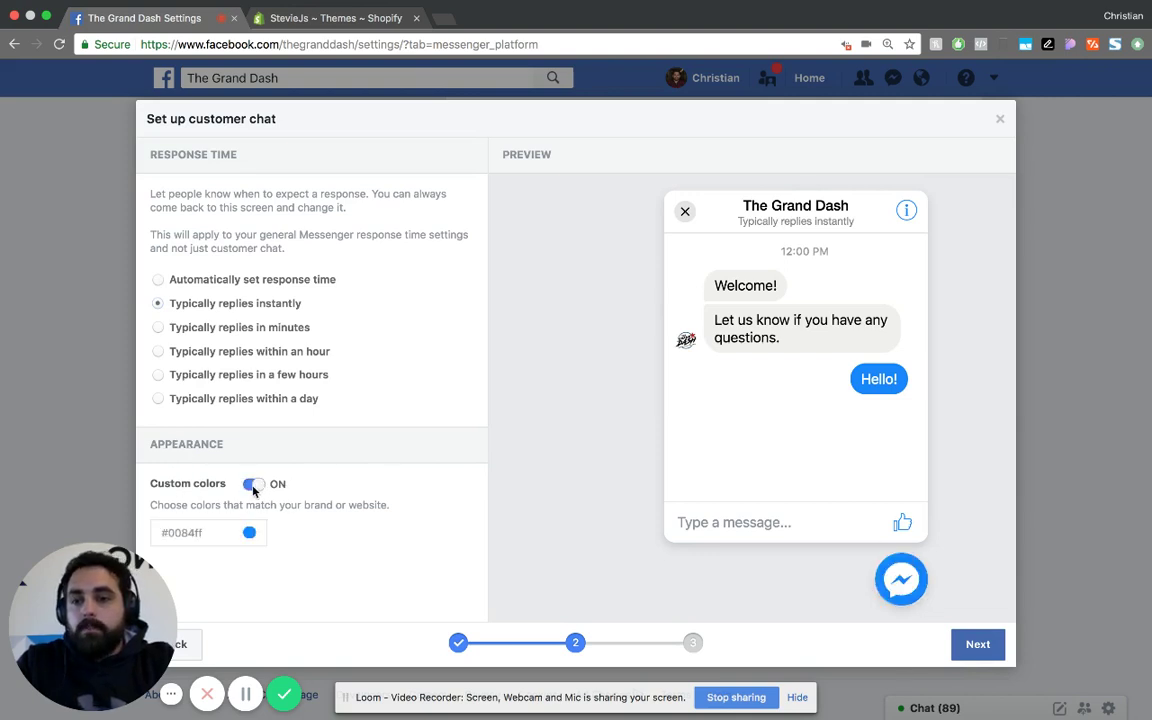
pyautogui.click(167, 533)
pyautogui.tripleClick(206, 532)
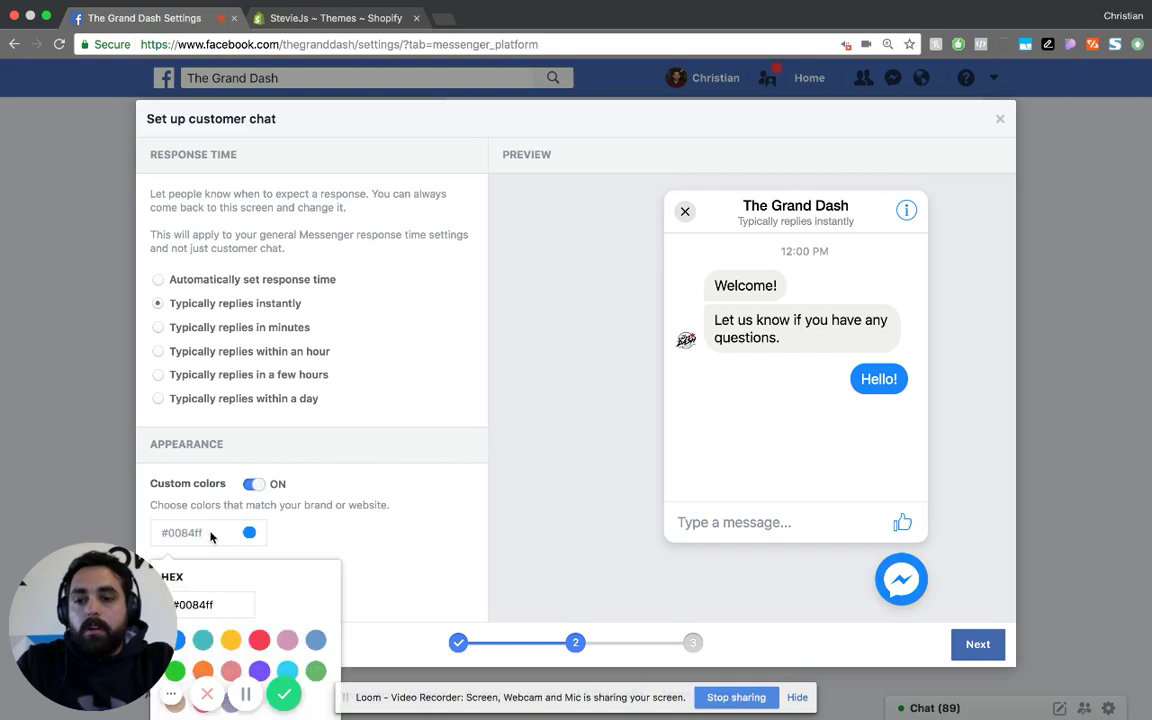
pyautogui.click(261, 645)
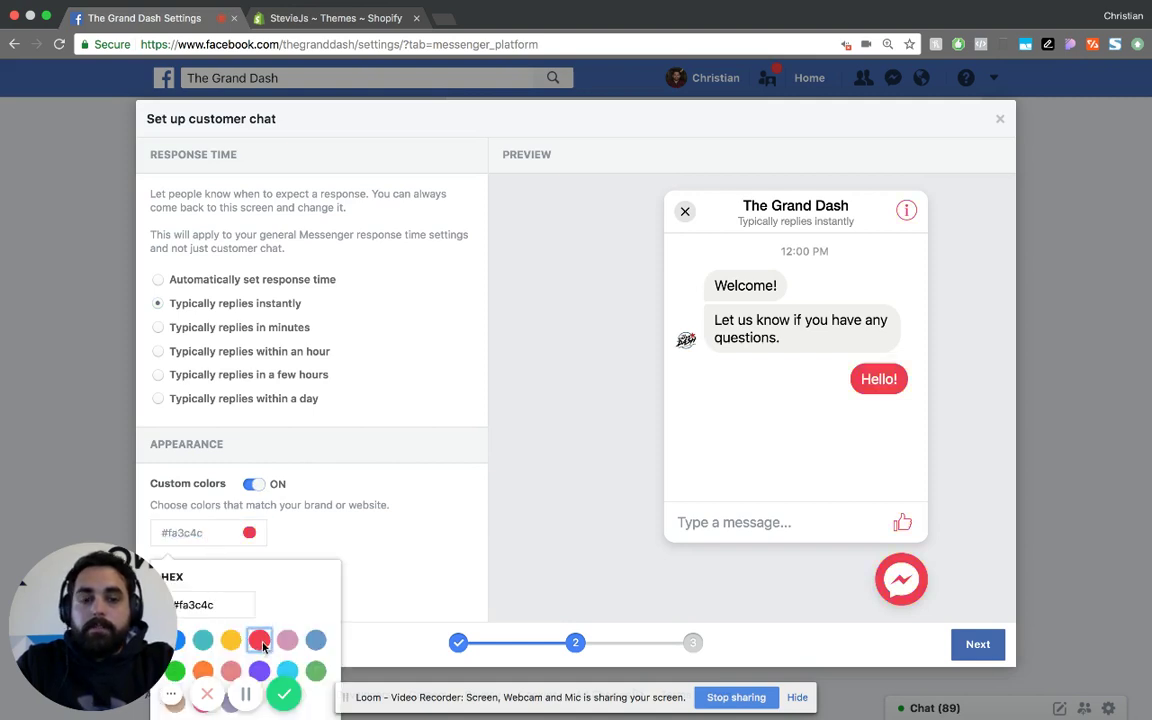
pyautogui.click(290, 476)
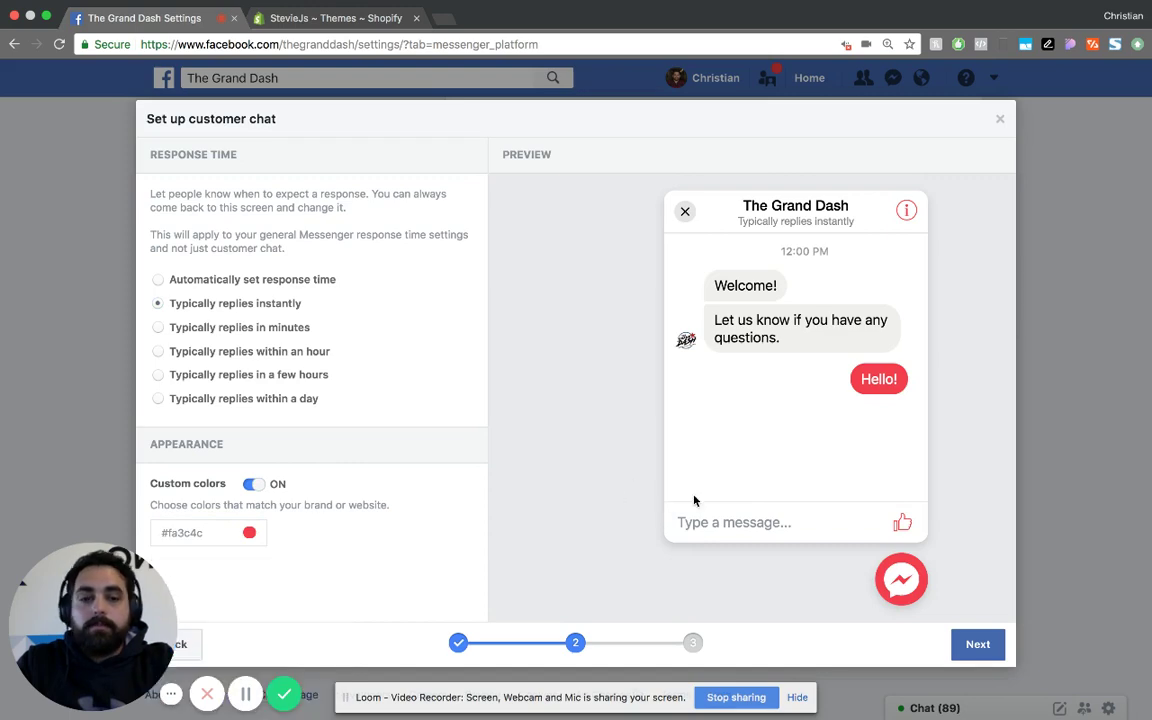
# Reach the code step with no website domain, copy the chat plugin code, and go to Shopify.
pyautogui.click(975, 646)
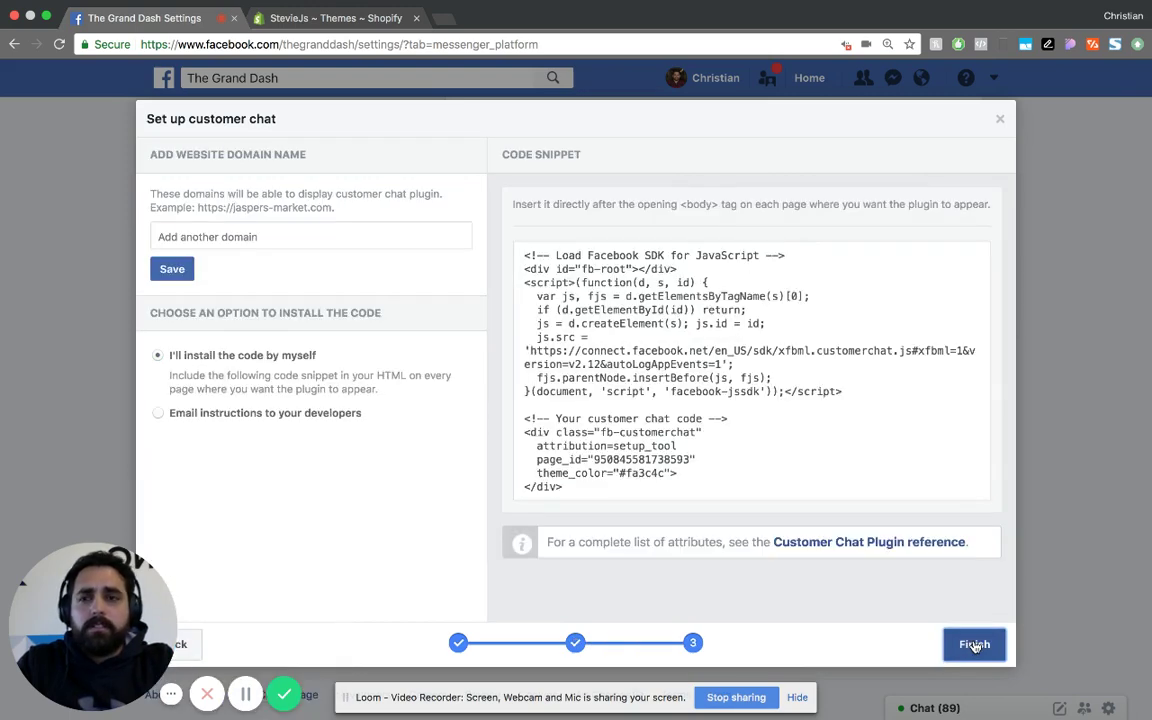
pyautogui.click(270, 237)
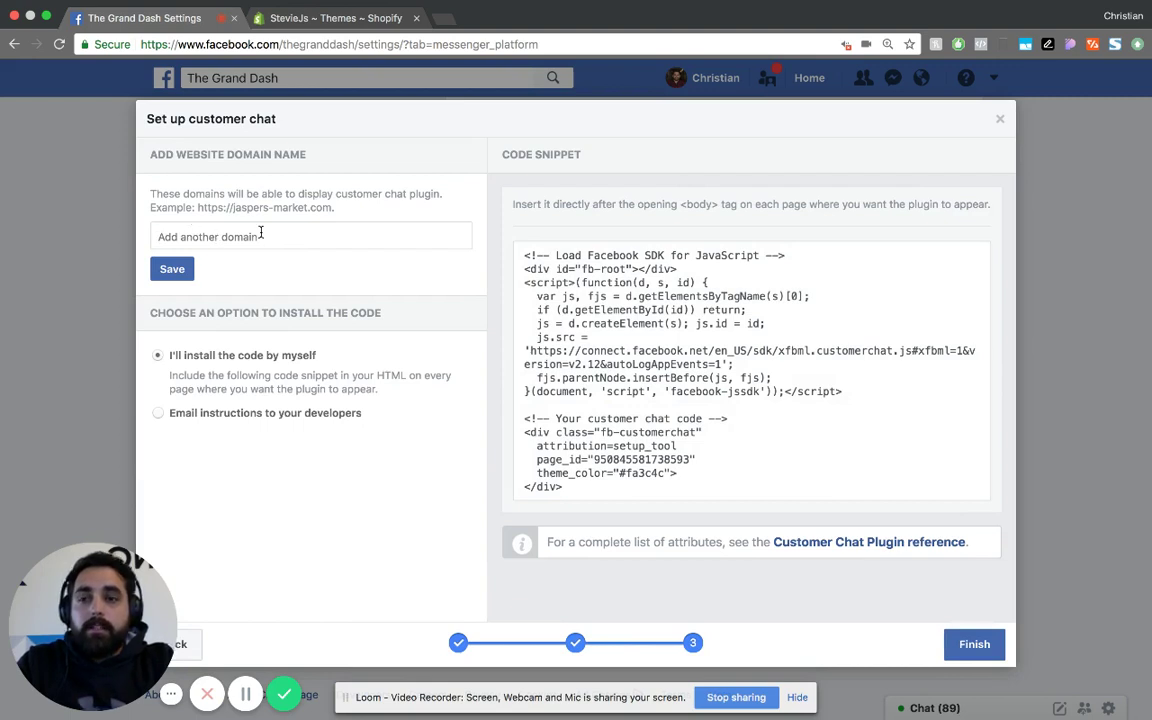
pyautogui.click(169, 274)
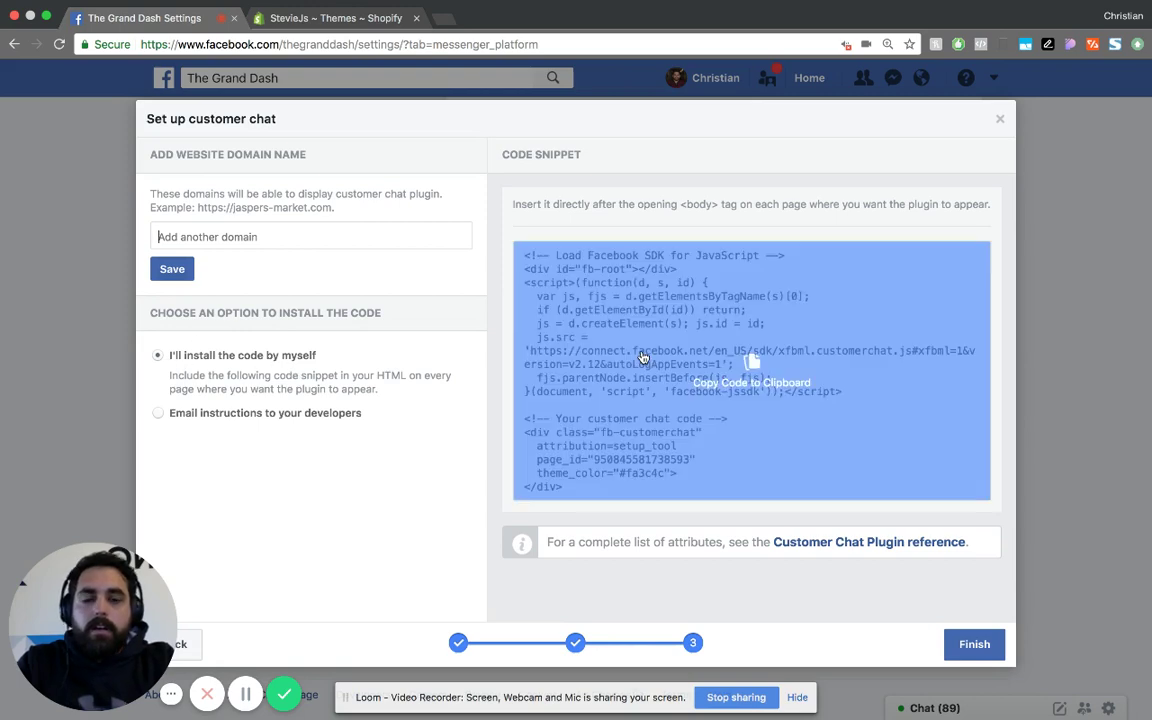
pyautogui.click(714, 386)
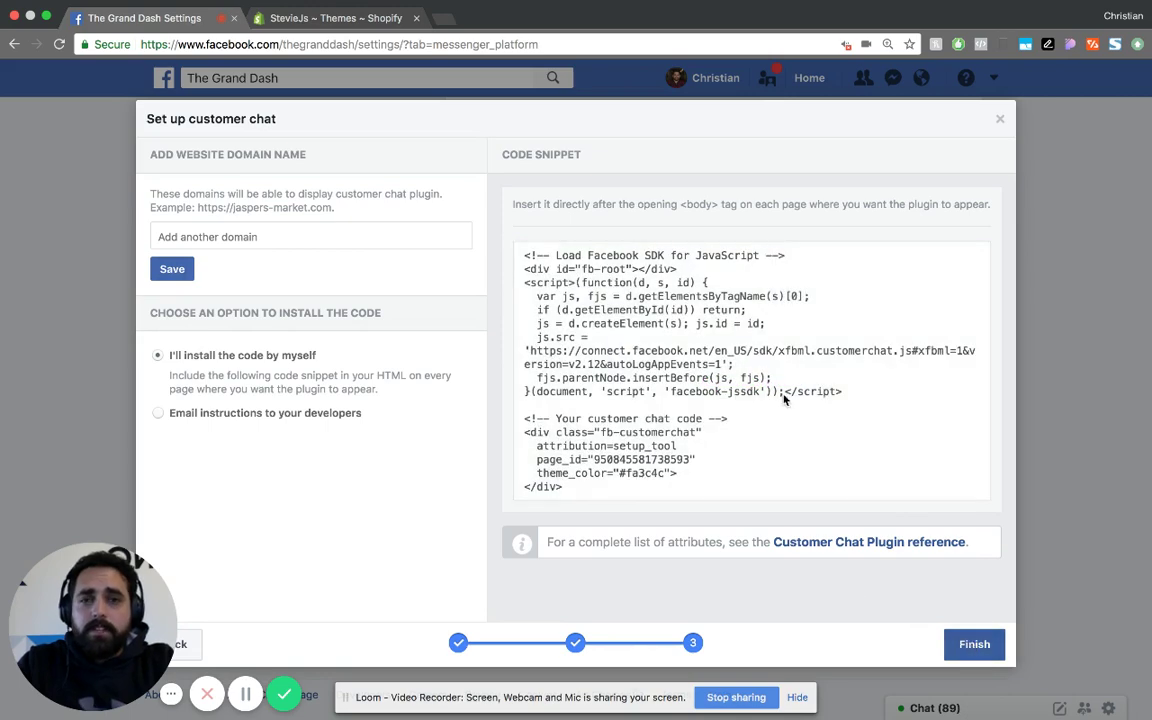
pyautogui.click(296, 20)
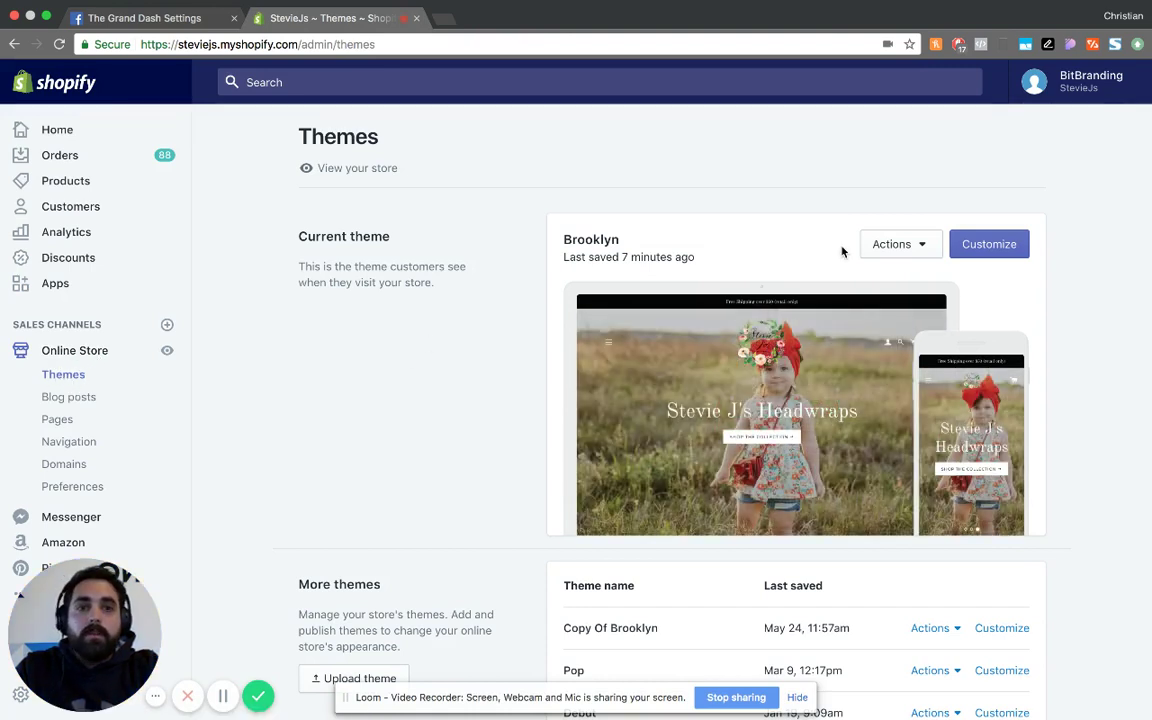
# Choose Edit code from the Brooklyn theme's Actions menu.
pyautogui.click(921, 248)
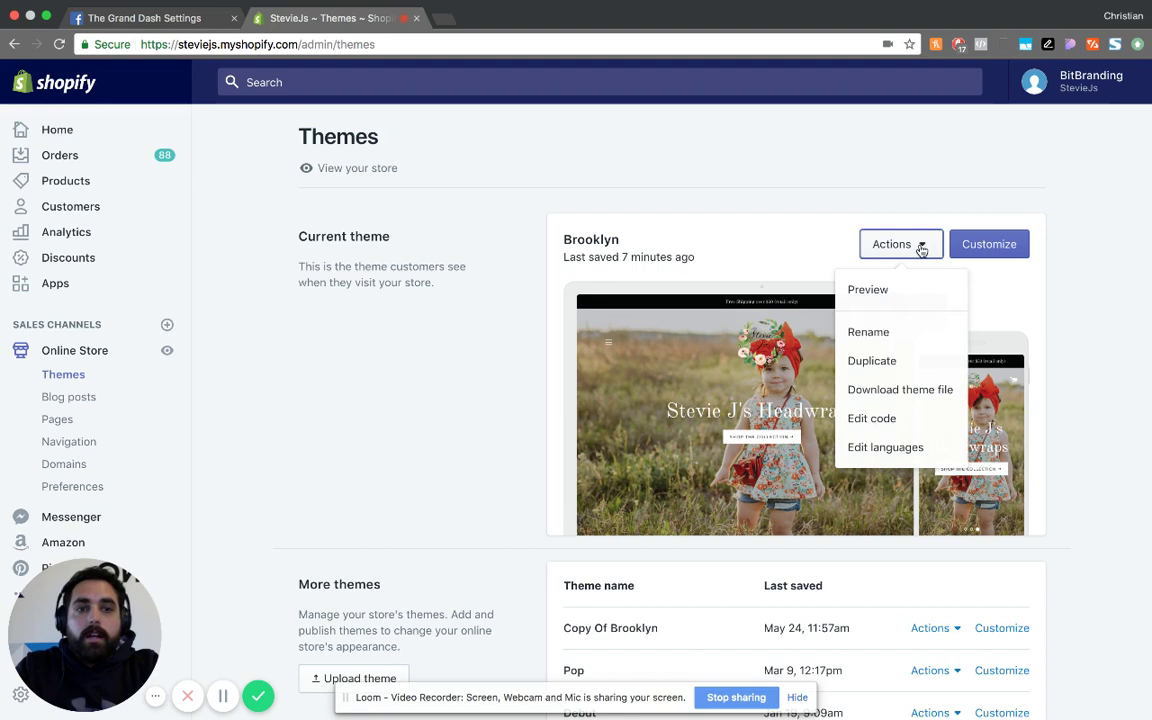
pyautogui.click(872, 420)
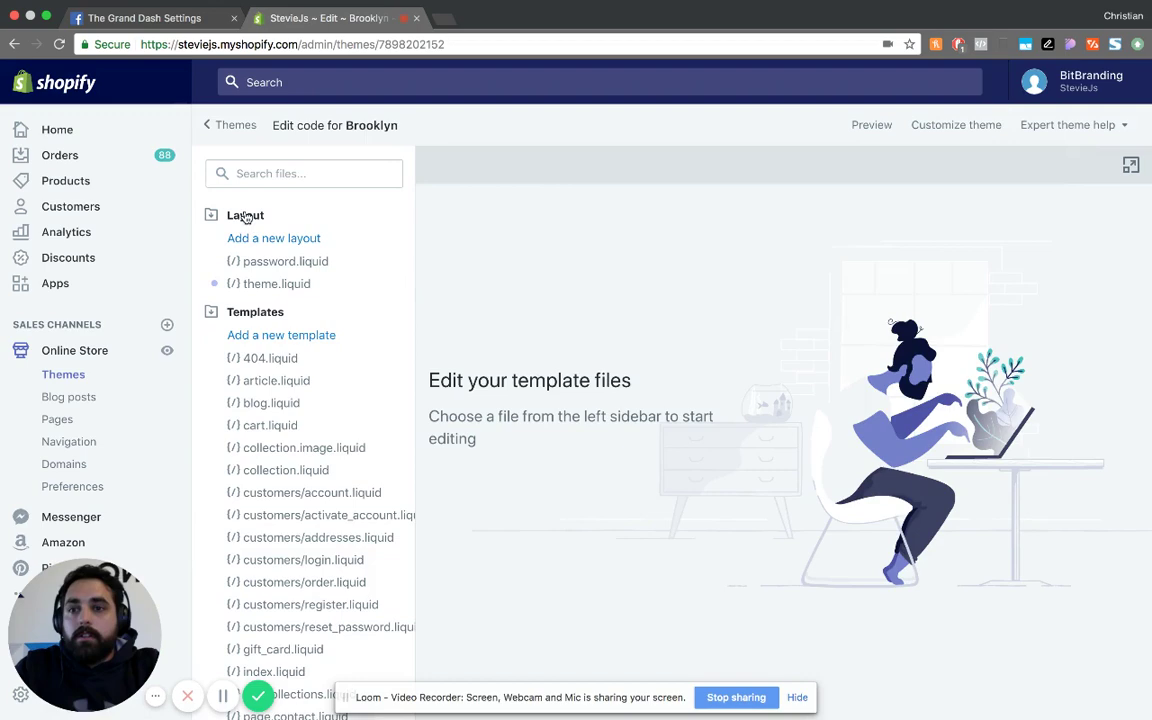
# Open Layout theme.liquid and find the Facebook chat code at line 89, after <body>.
pyautogui.click(269, 289)
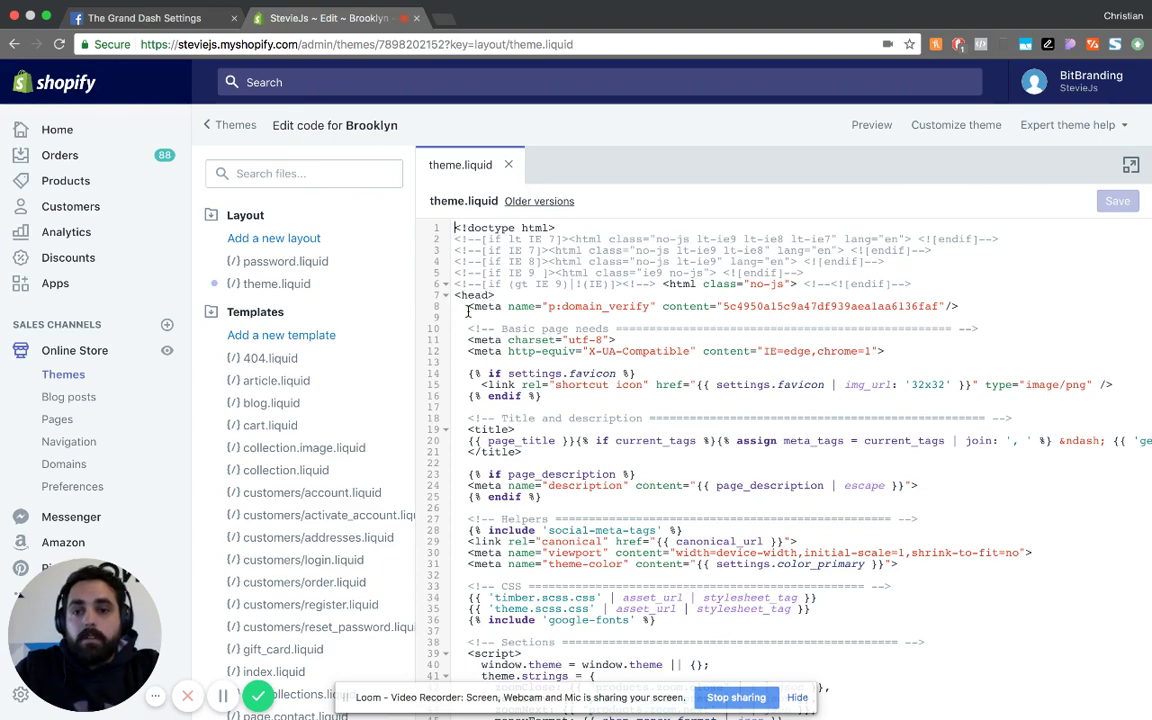
pyautogui.scroll(-2, 466, 308)
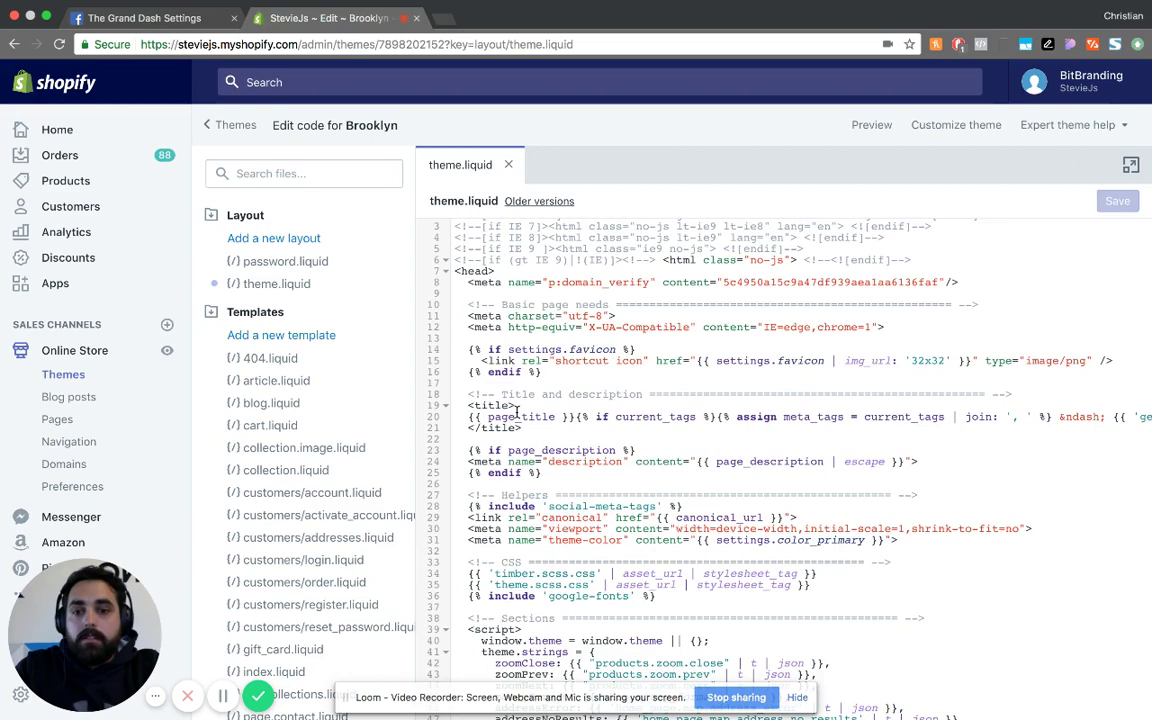
pyautogui.scroll(-15, 463, 362)
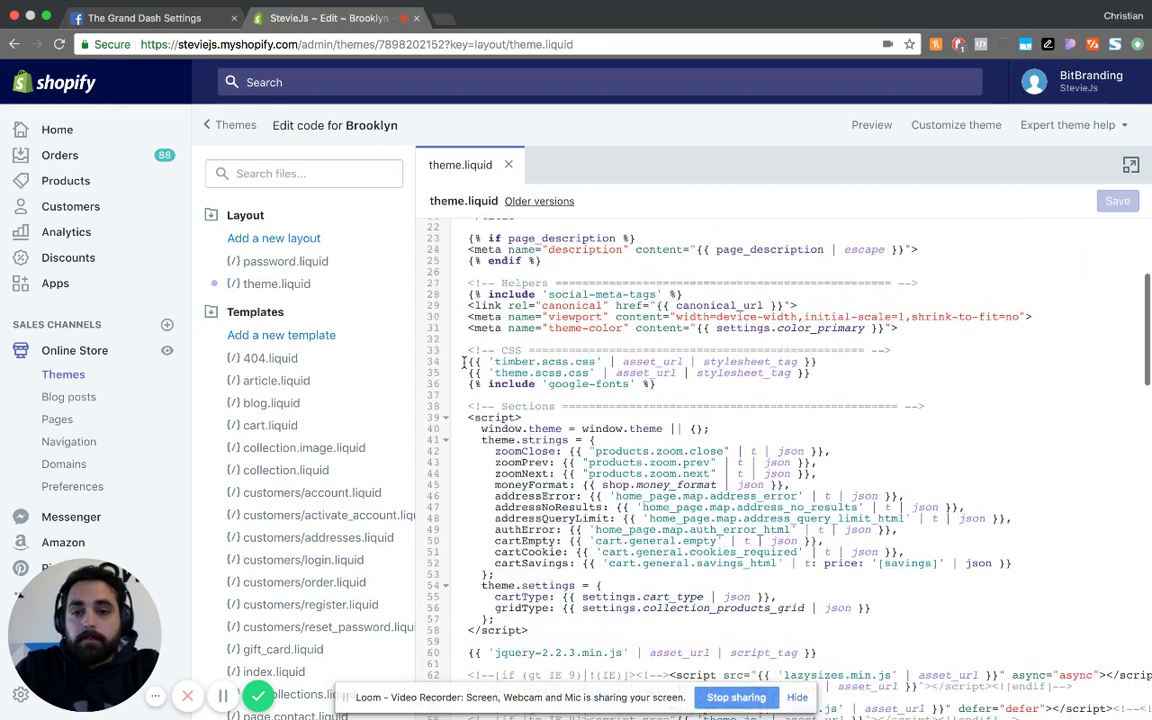
pyautogui.scroll(-4, 463, 362)
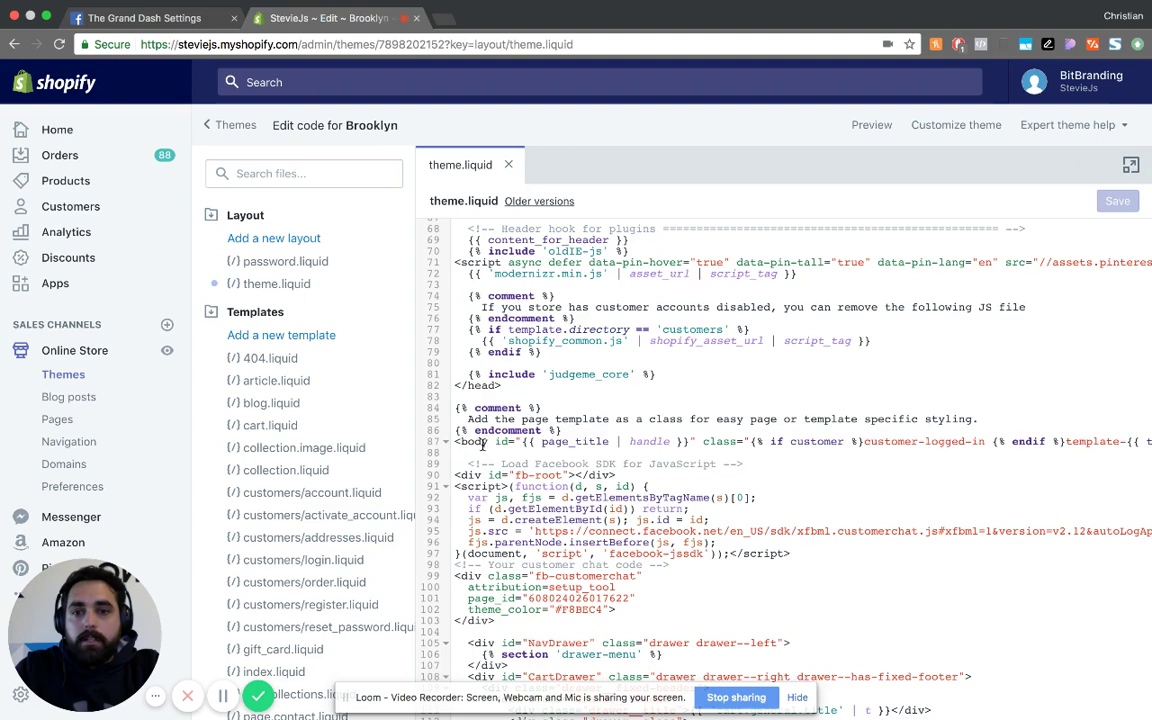
pyautogui.scroll(-5, 479, 441)
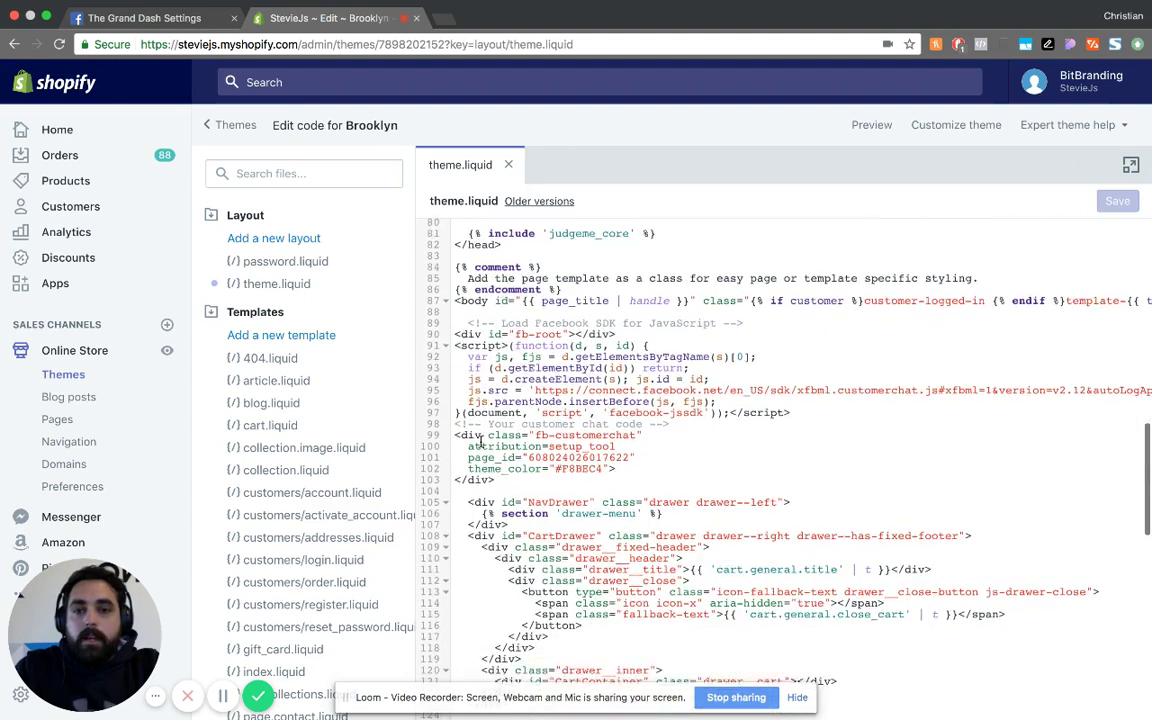
pyautogui.scroll(-2, 479, 441)
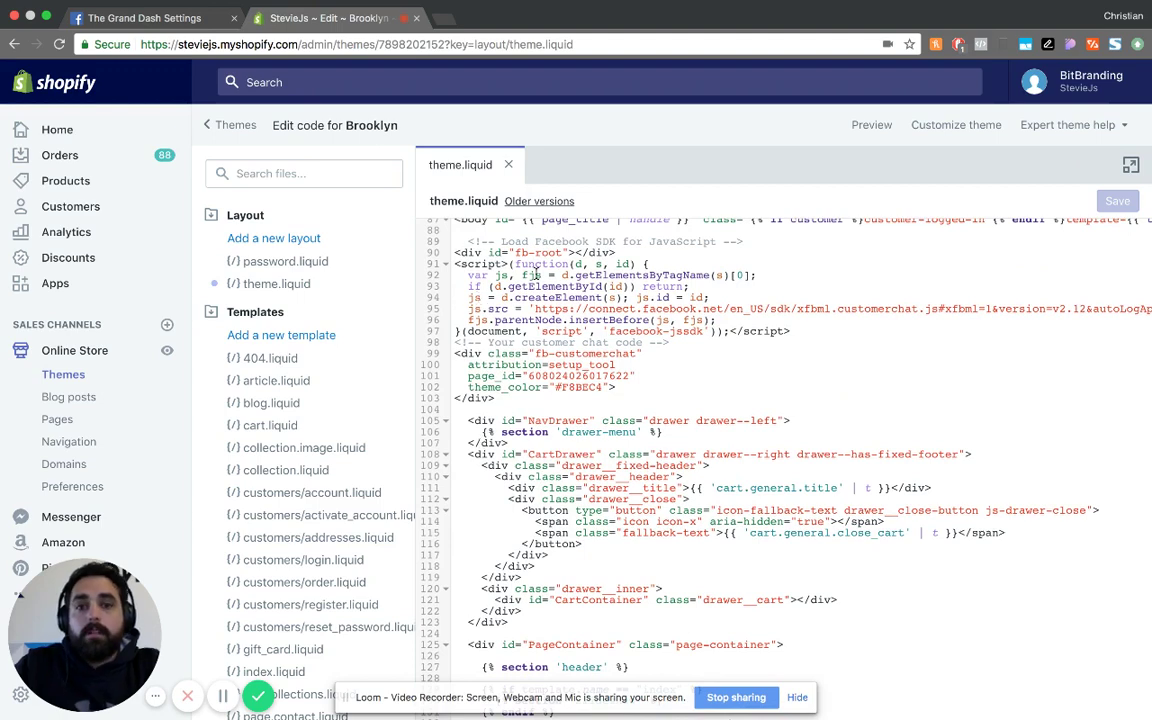
pyautogui.moveTo(463, 241); pyautogui.dragTo(787, 644)
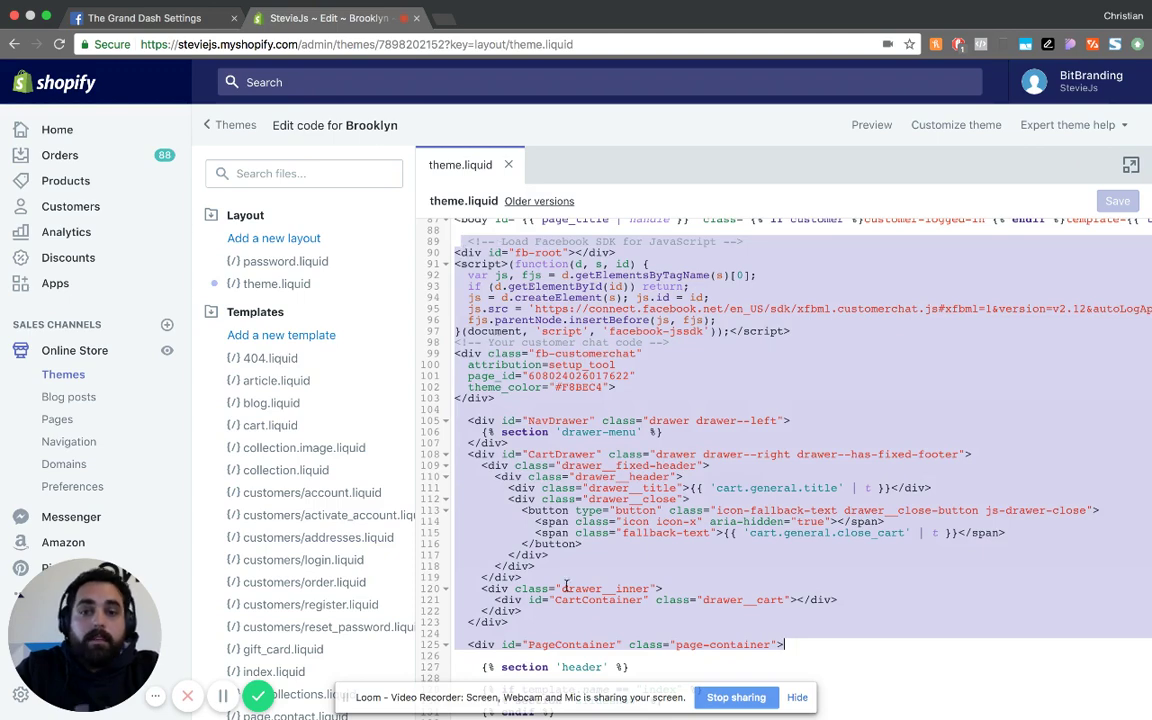
pyautogui.click(462, 241)
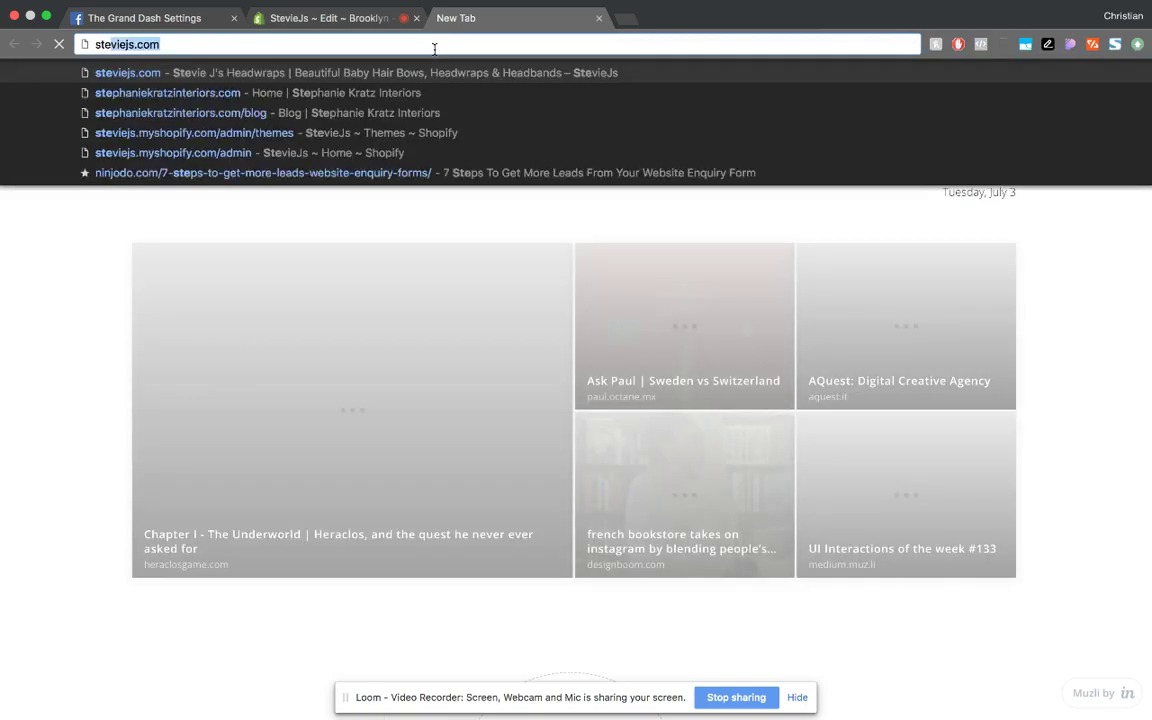
# Load steviejs.com in a new tab to check the Messenger chat bubble on the storefront.
pyautogui.press('Return')
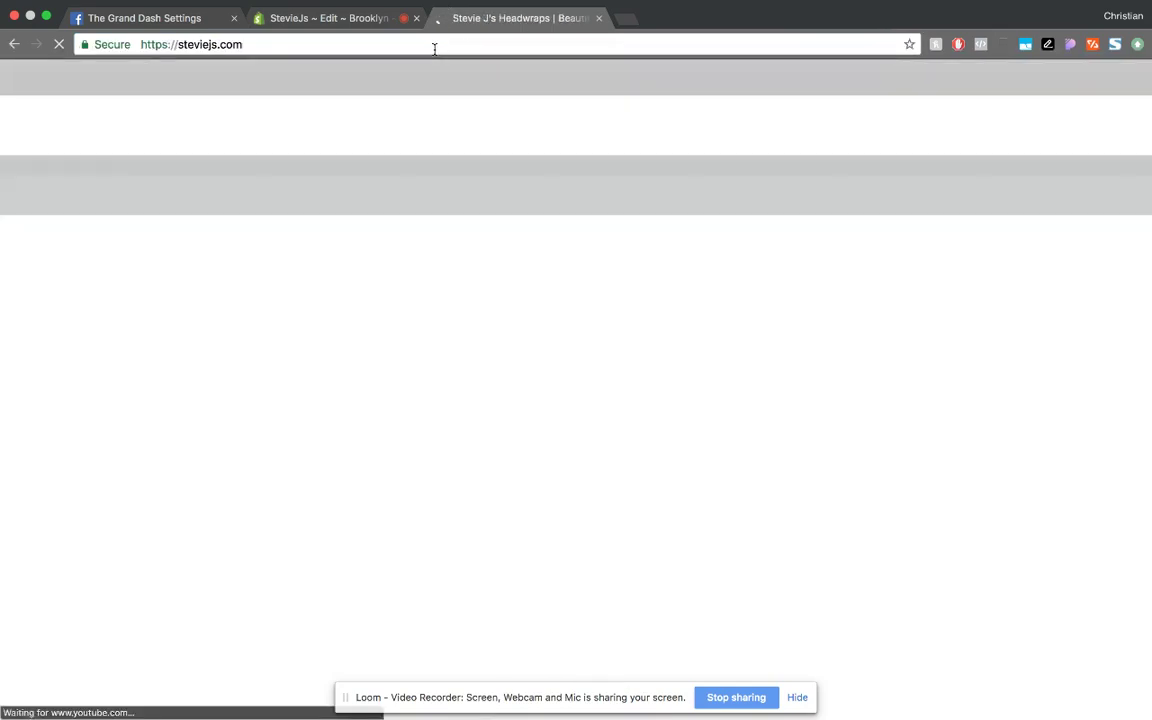